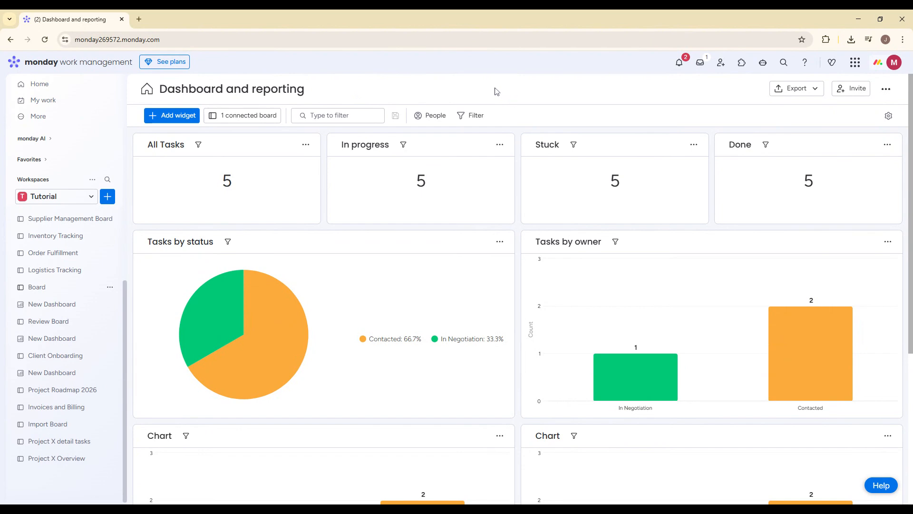
Create a new board named Client Management in the Tutorial workspace and dismiss the AI Sidekick.
{"action": "left_click", "coordinate": [107, 197]}
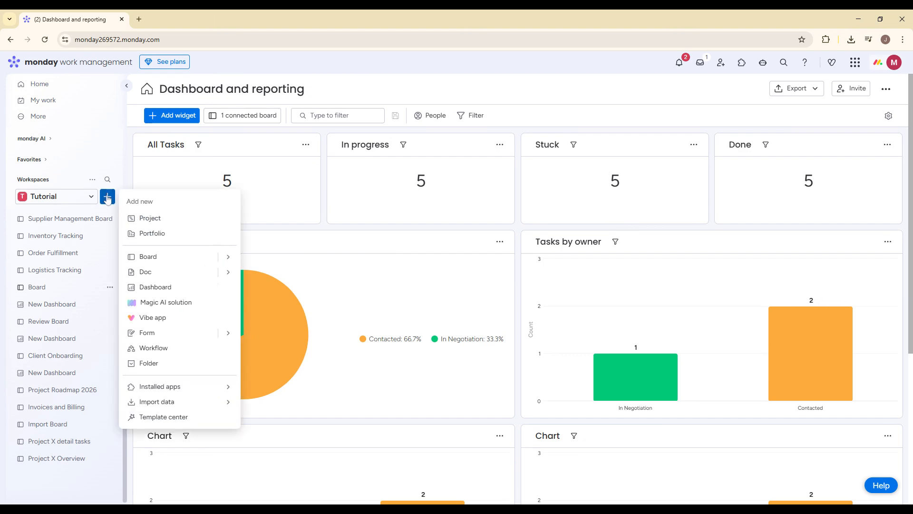
{"action": "mouse_move", "coordinate": [158, 256]}
{"action": "left_click", "coordinate": [250, 259]}
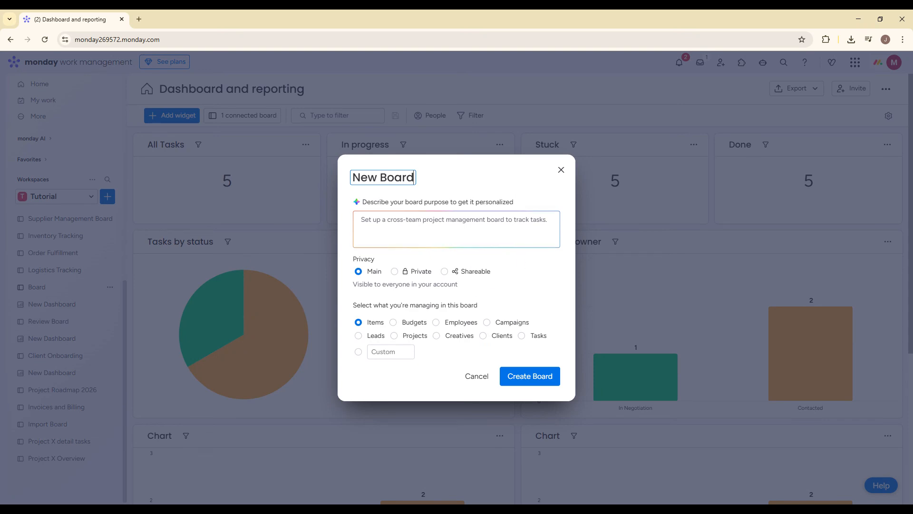
{"action": "key", "text": "ctrl+a"}
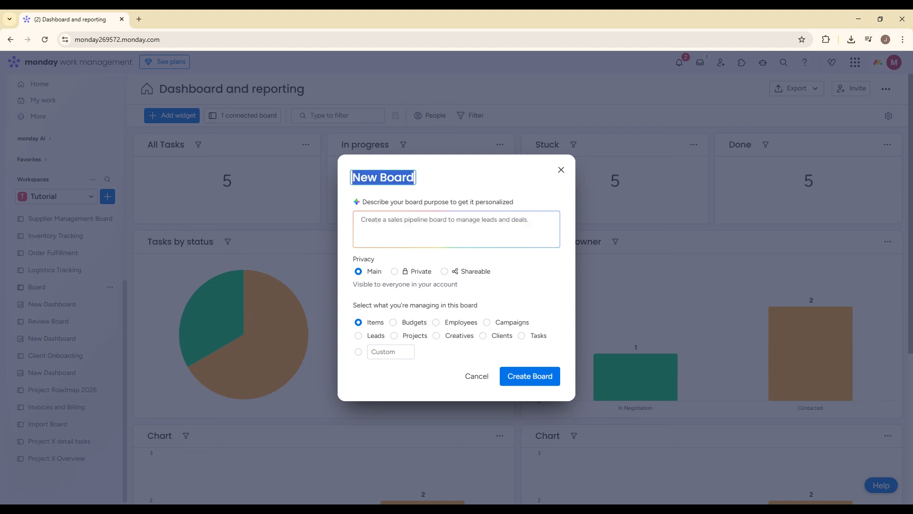
{"action": "type", "text": "Cl"}
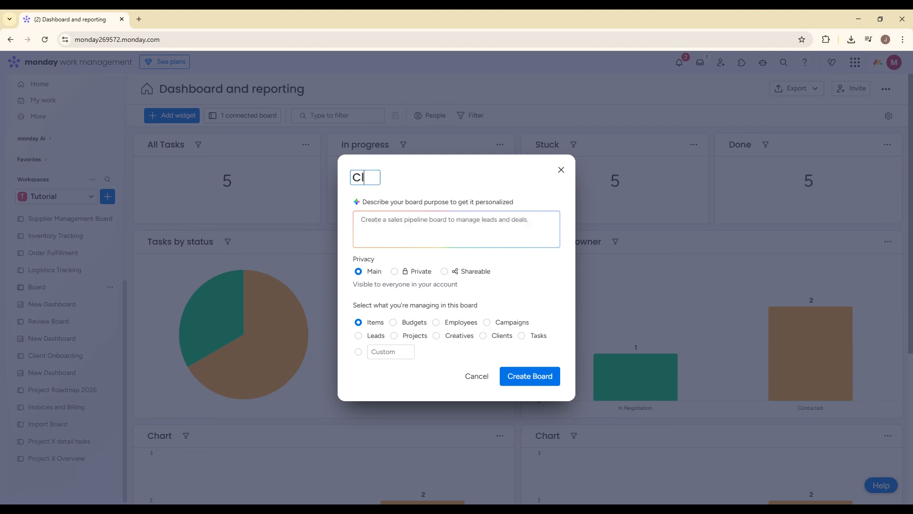
{"action": "type", "text": "ient Managem"}
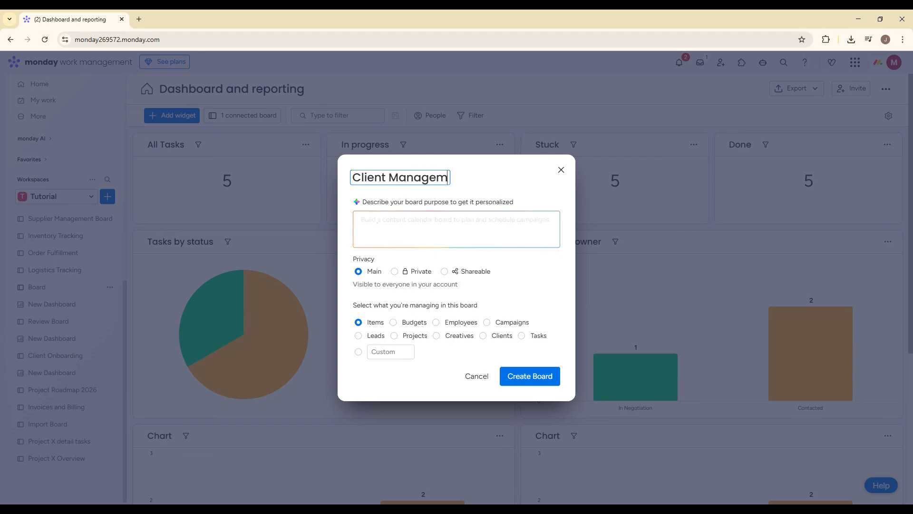
{"action": "type", "text": "ent"}
{"action": "left_click", "coordinate": [515, 376]}
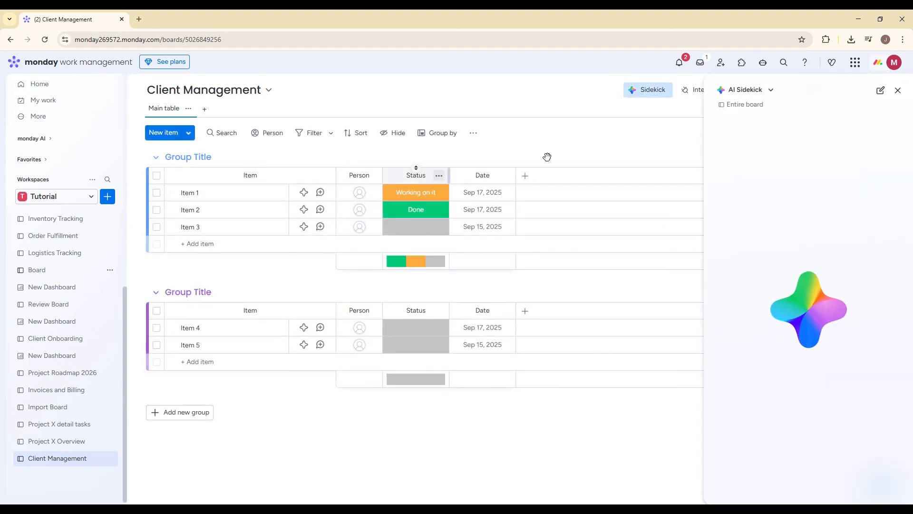
{"action": "left_click", "coordinate": [903, 91]}
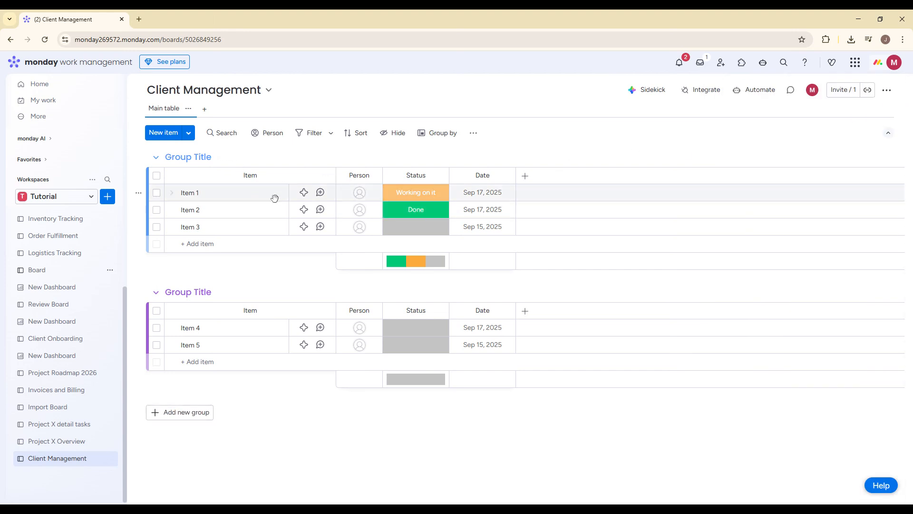
Rename the board's Item column as "Client name".
{"action": "left_click", "coordinate": [251, 172]}
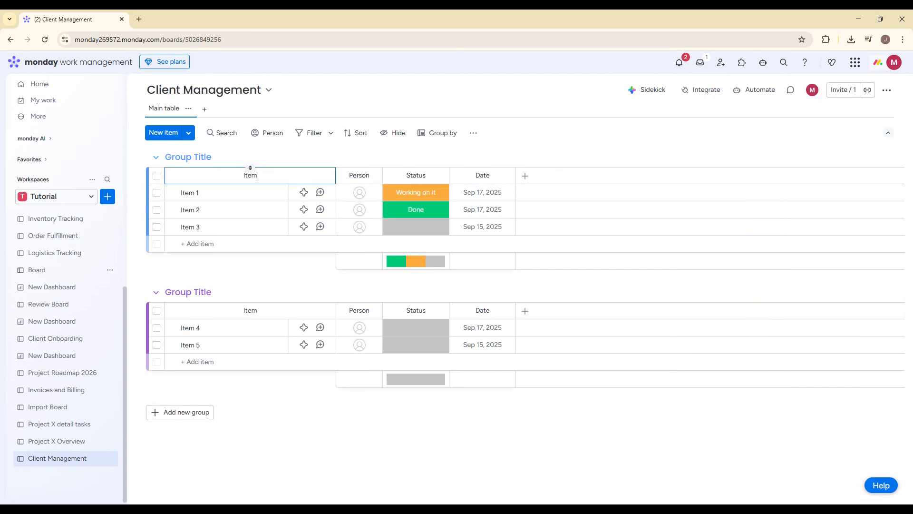
{"action": "type", "text": "Client Name"}
{"action": "left_click", "coordinate": [558, 138]}
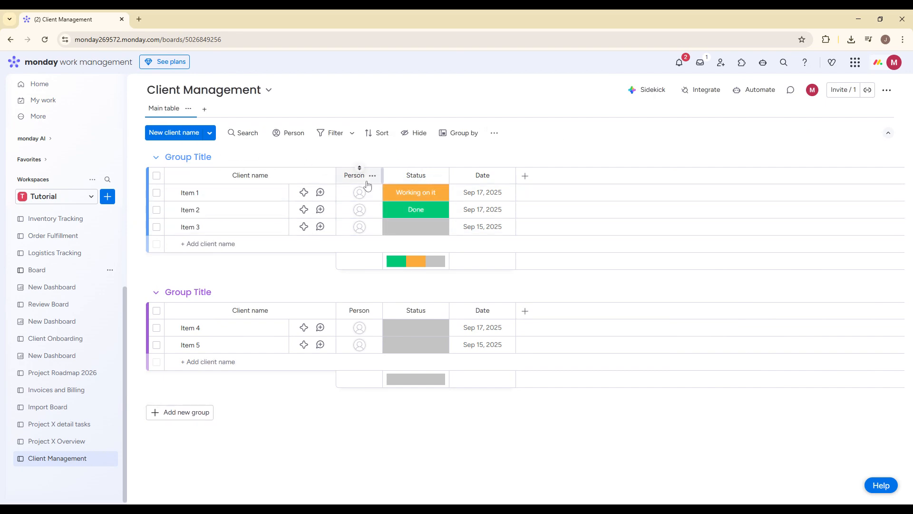
Add a Text column to the board and name it Contact.
{"action": "left_click", "coordinate": [526, 175]}
{"action": "left_click", "coordinate": [382, 233]}
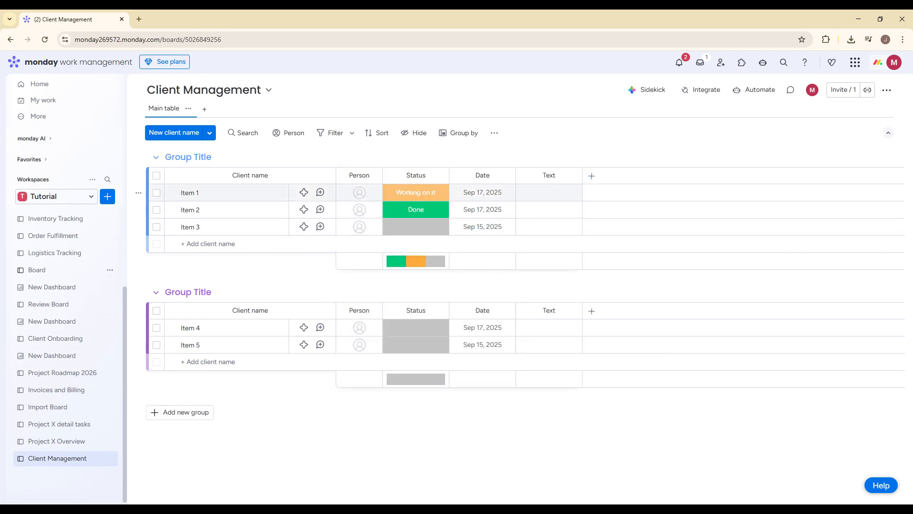
{"action": "left_click", "coordinate": [549, 176]}
{"action": "type", "text": "Co"}
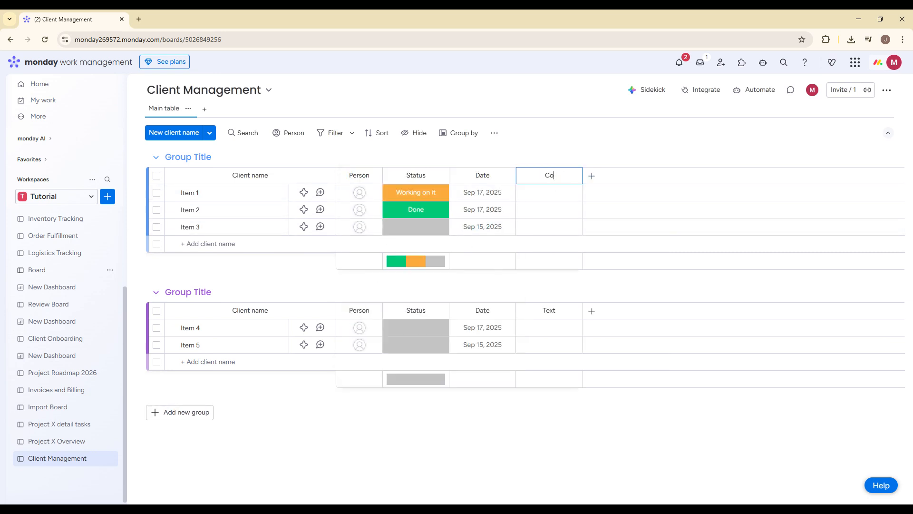
{"action": "type", "text": "ntact"}
Add another Text column after Contact and name it Email.
{"action": "left_click", "coordinate": [592, 176]}
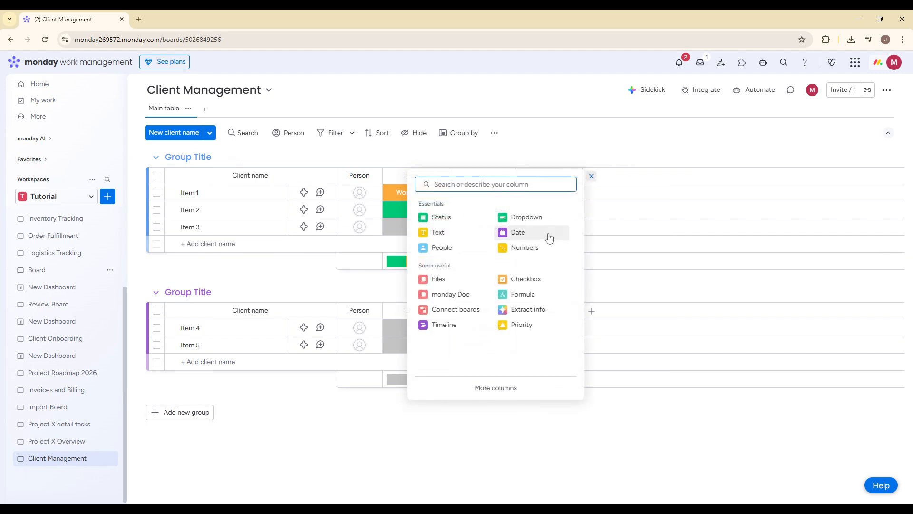
{"action": "left_click", "coordinate": [465, 233]}
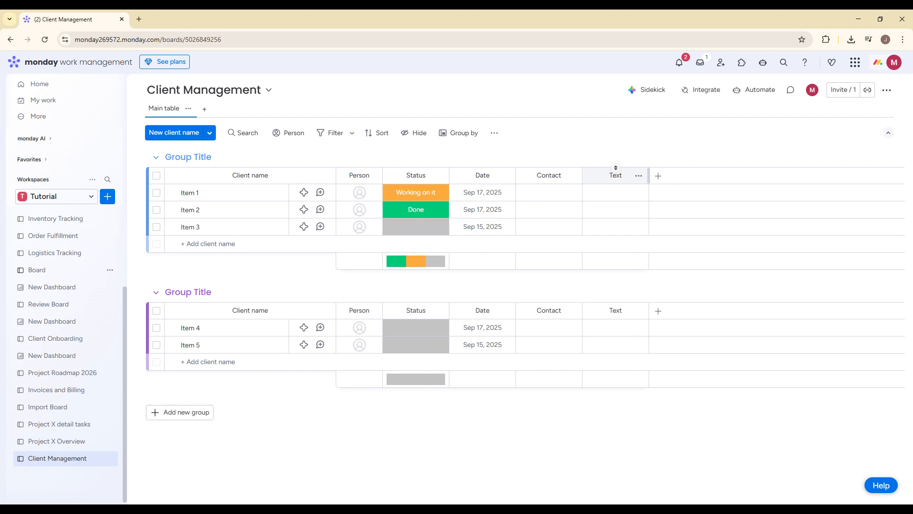
{"action": "left_click", "coordinate": [617, 175]}
{"action": "type", "text": "E"}
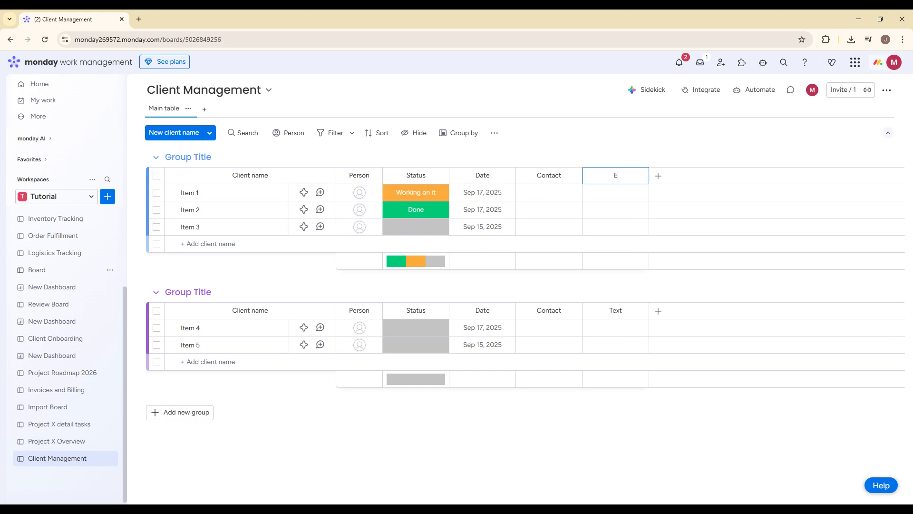
{"action": "type", "text": "mail"}
{"action": "key", "text": "Return"}
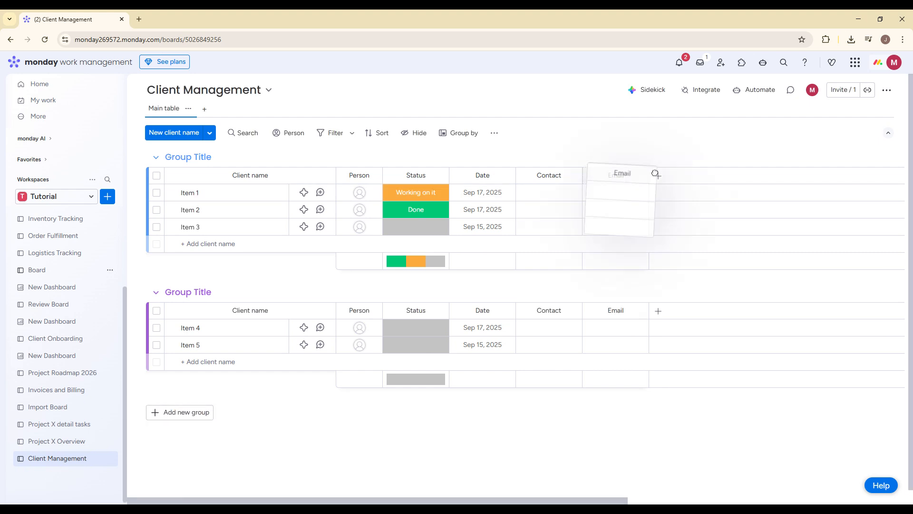
Search the column types for "ph" and add a Phone column after Email.
{"action": "left_click", "coordinate": [659, 177]}
{"action": "type", "text": "phon"}
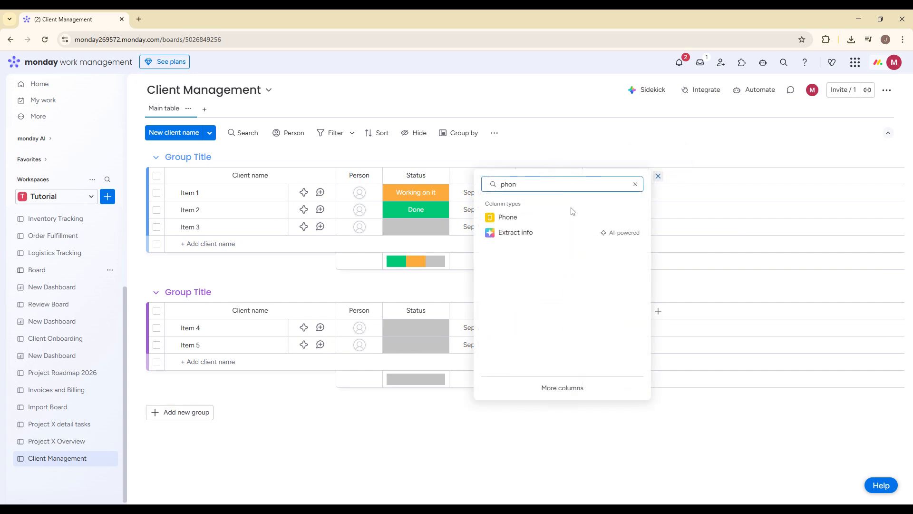
{"action": "left_click", "coordinate": [574, 213]}
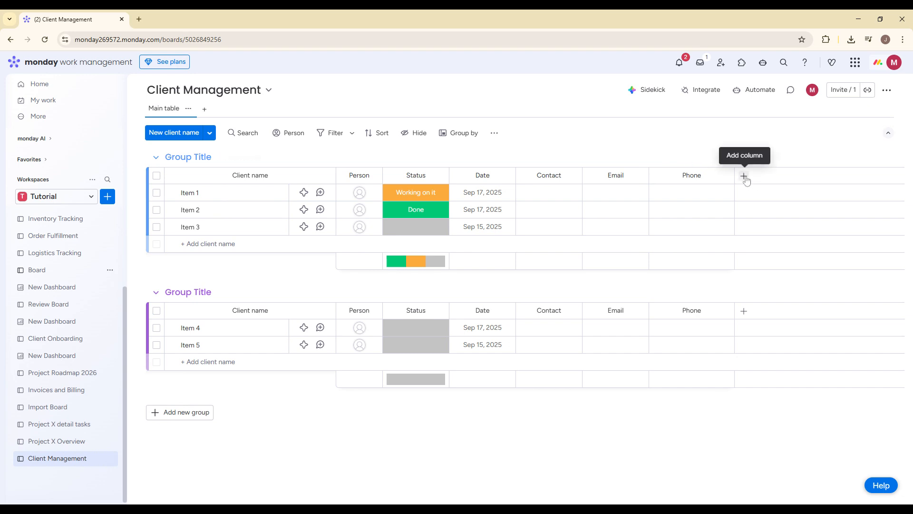
Rename the Date column as "Next Follow Up date".
{"action": "left_click", "coordinate": [483, 175]}
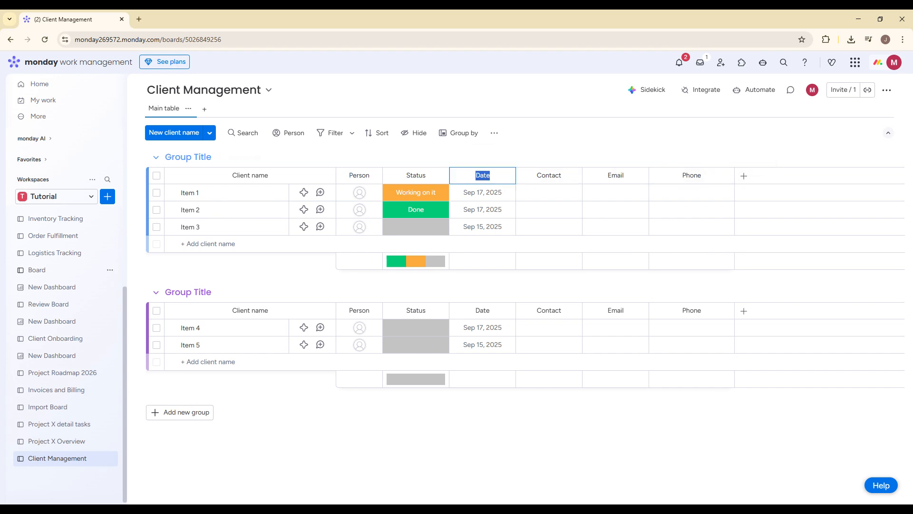
{"action": "type", "text": "Next Follow Up date"}
{"action": "key", "text": "Return"}
Add a Long text column after Phone and name it Notes.
{"action": "left_click", "coordinate": [744, 175]}
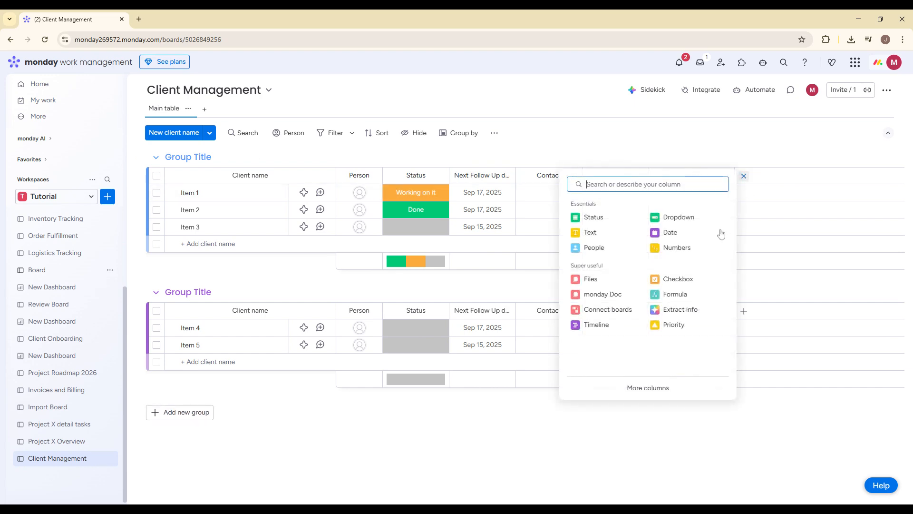
{"action": "type", "text": "long"}
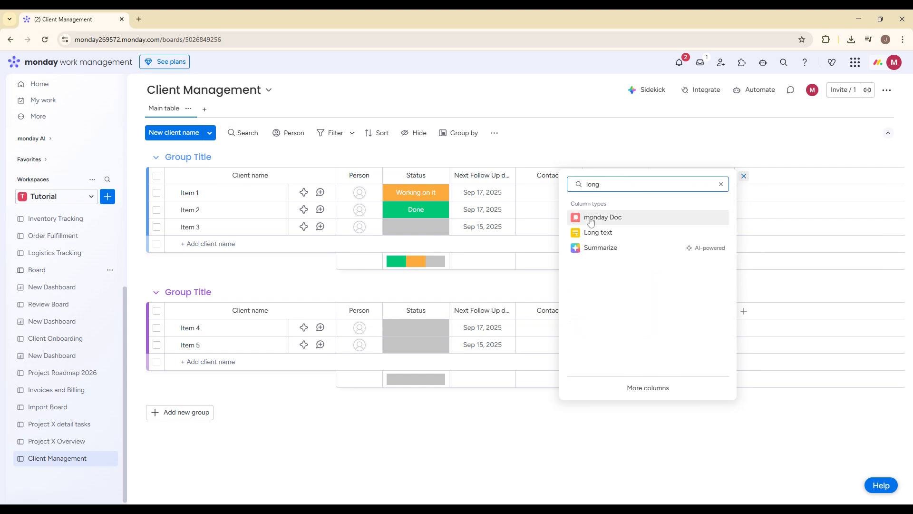
{"action": "left_click", "coordinate": [597, 230]}
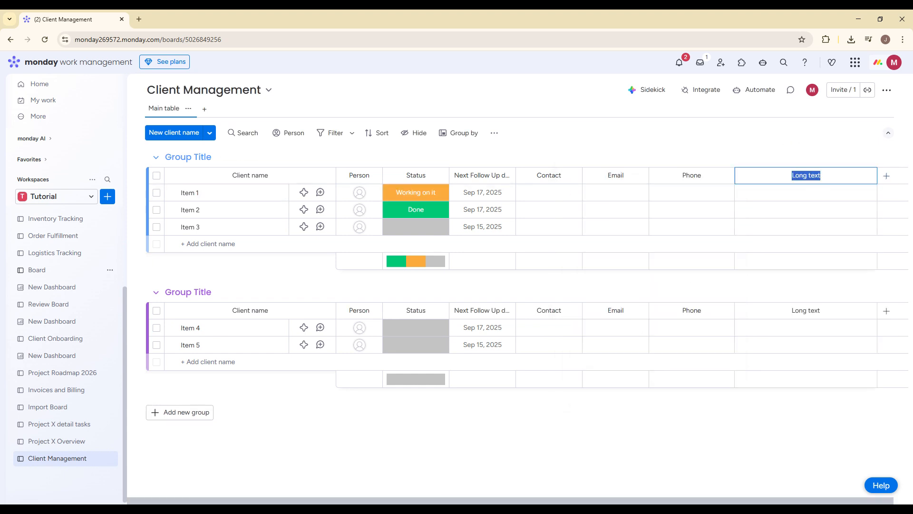
{"action": "type", "text": "Notes"}
{"action": "key", "text": "Return"}
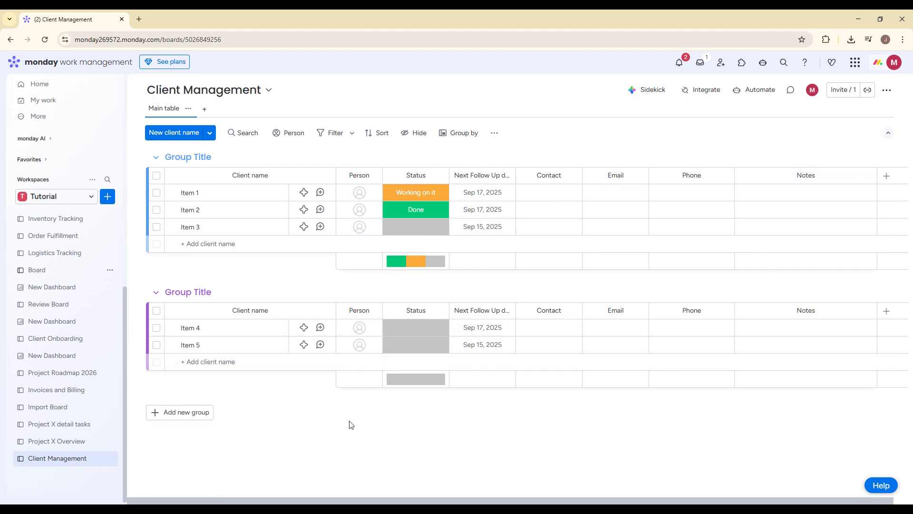
Replace the name of Item 1 with the client's first name and assign the suggested member as its person.
{"action": "left_click", "coordinate": [191, 193]}
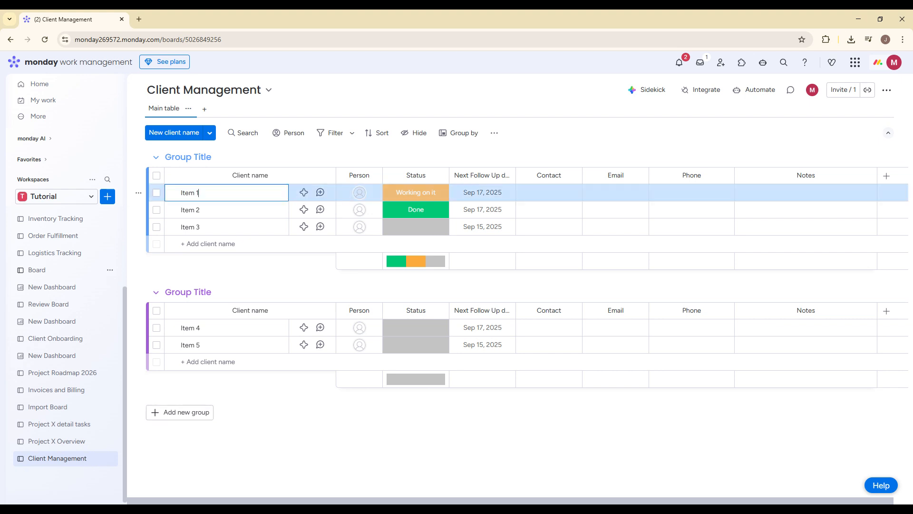
{"action": "key", "text": "ctrl+a"}
{"action": "type", "text": "j"}
{"action": "left_click", "coordinate": [359, 193]}
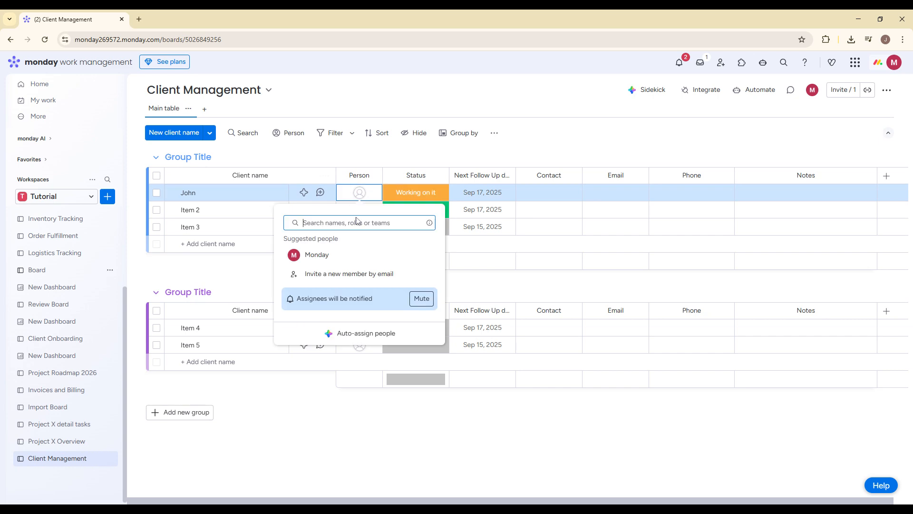
{"action": "left_click", "coordinate": [347, 272]}
{"action": "left_click", "coordinate": [348, 255]}
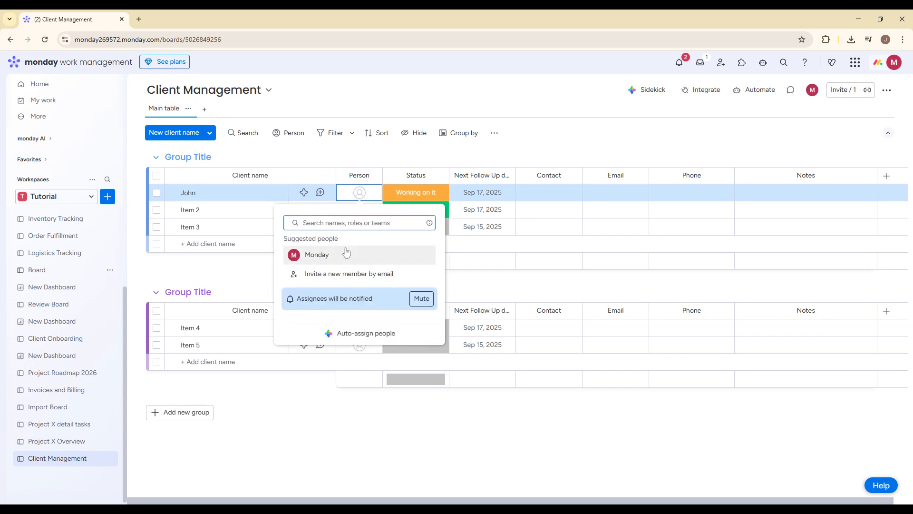
{"action": "left_click", "coordinate": [348, 253]}
Replace the names of Item 2 and Item 3 in the first group with the clients' first names.
{"action": "left_click", "coordinate": [233, 209]}
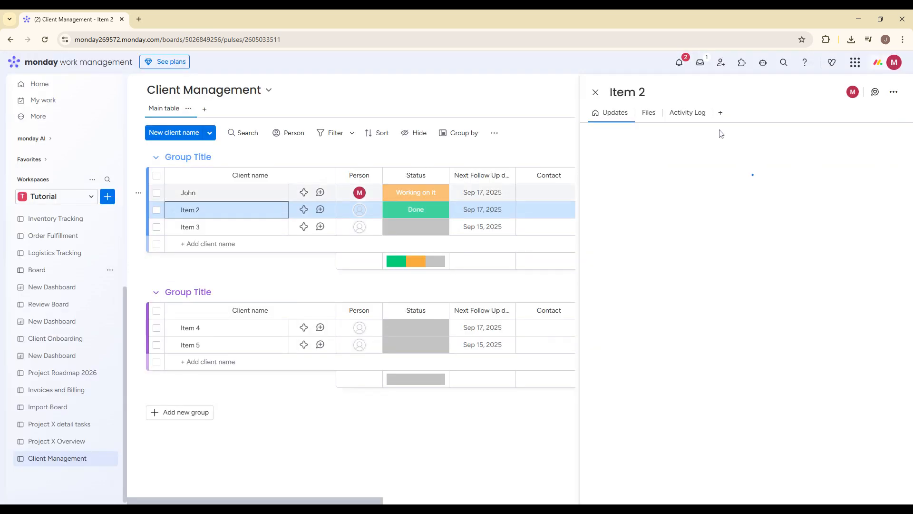
{"action": "left_click", "coordinate": [596, 91]}
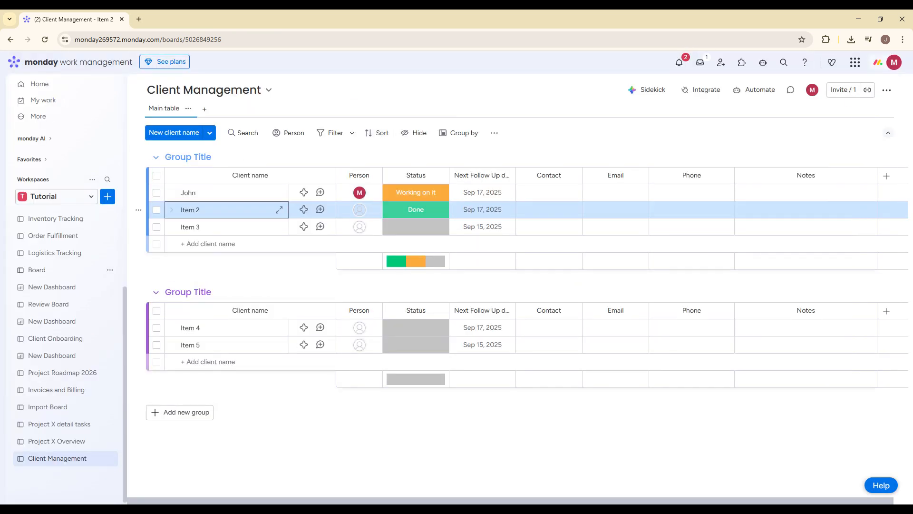
{"action": "left_click", "coordinate": [279, 210]}
{"action": "type", "text": "Maria"}
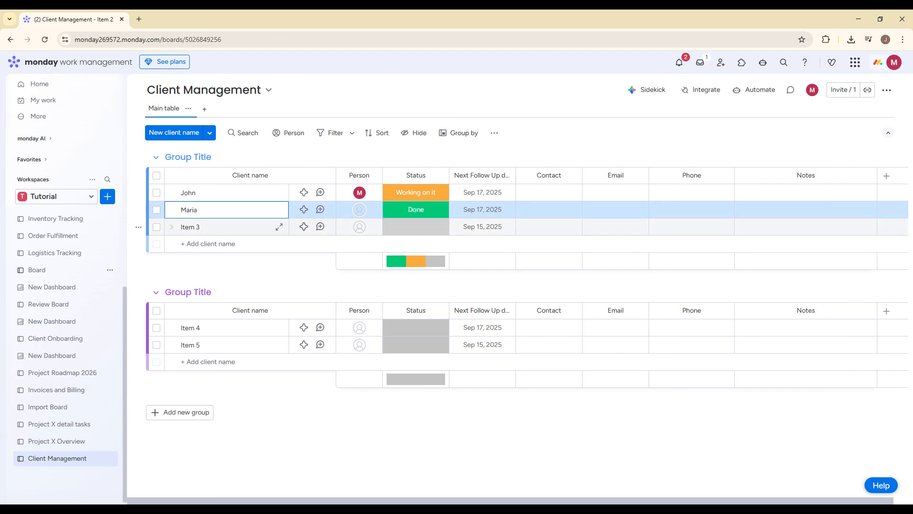
{"action": "left_click", "coordinate": [196, 227]}
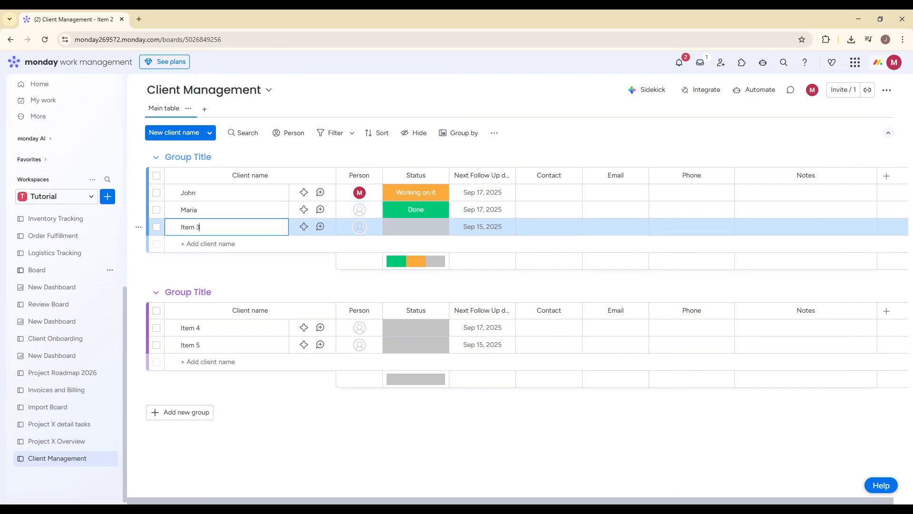
{"action": "key", "text": "ctrl+a"}
{"action": "type", "text": "Fi"}
{"action": "left_click", "coordinate": [476, 424]}
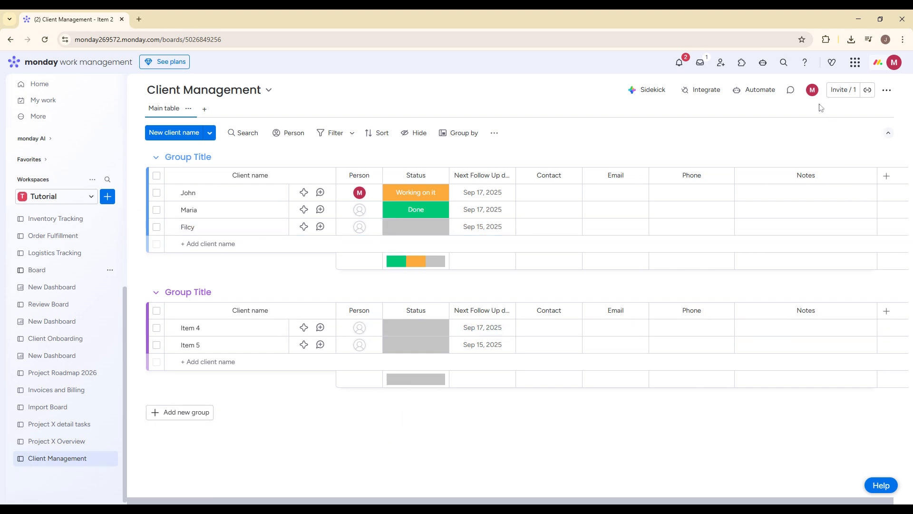
Start an automation from the "When date arrives notify someone" template, with Next Follow Up date as the trigger column.
{"action": "left_click", "coordinate": [753, 93]}
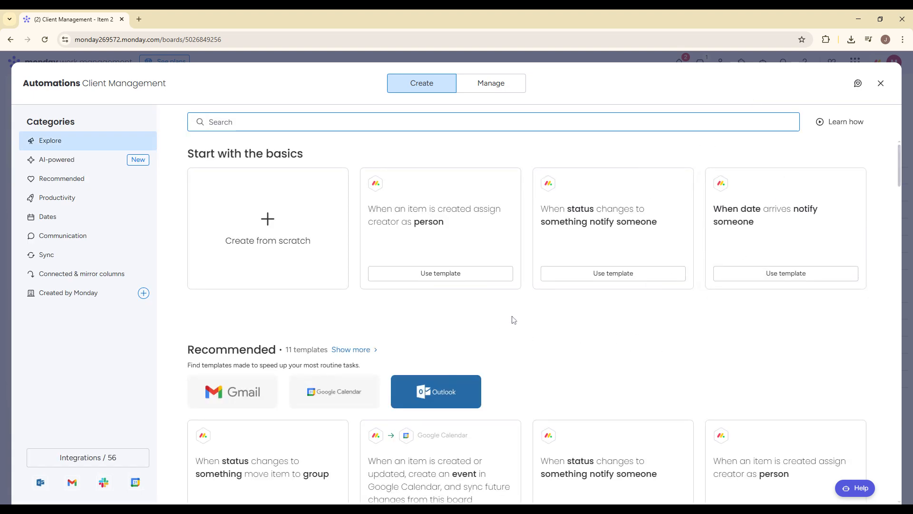
{"action": "left_click", "coordinate": [779, 279]}
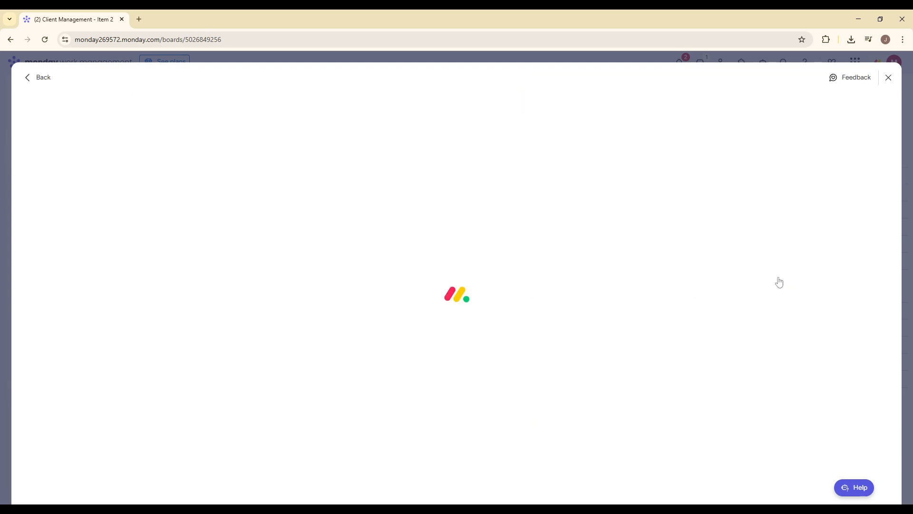
{"action": "left_click", "coordinate": [209, 145]}
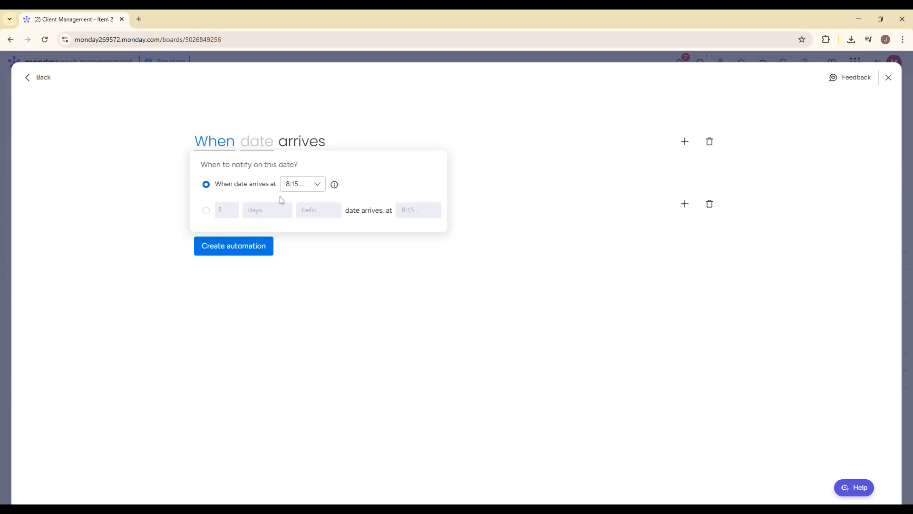
{"action": "left_click", "coordinate": [288, 134]}
{"action": "left_click", "coordinate": [256, 141]}
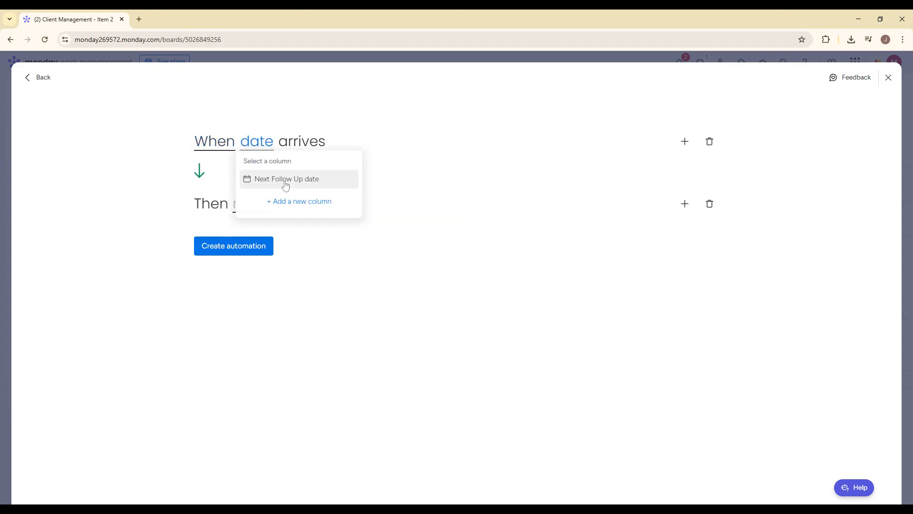
{"action": "left_click", "coordinate": [285, 180]}
Compose the automation's notification message from the auto-populated Item Name field.
{"action": "left_click", "coordinate": [248, 206]}
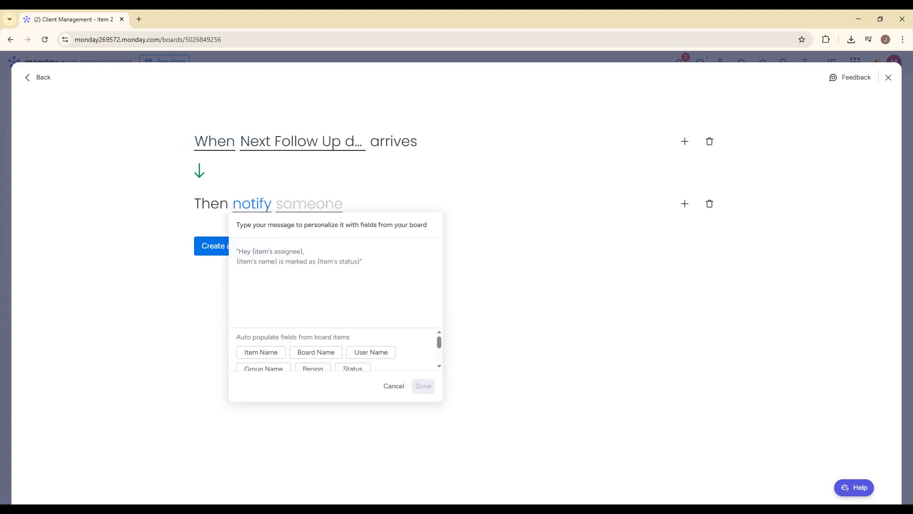
{"action": "left_click", "coordinate": [269, 354]}
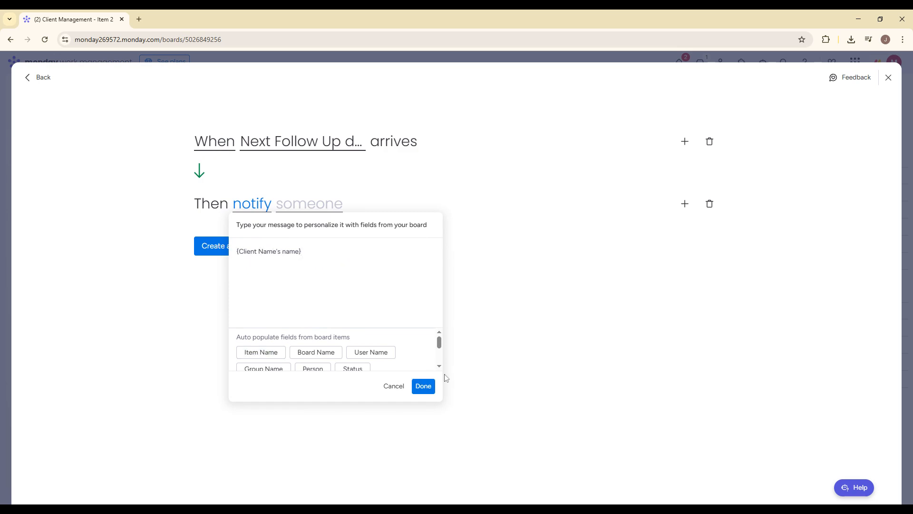
{"action": "left_click", "coordinate": [423, 386]}
Choose the suggested member as the notification recipient, create the automation and return to the board.
{"action": "left_click", "coordinate": [323, 204]}
{"action": "left_click", "coordinate": [292, 257]}
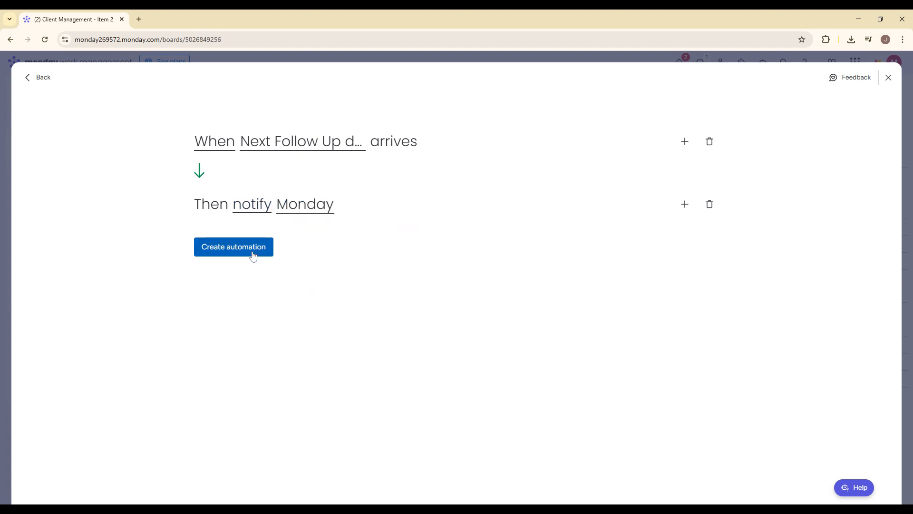
{"action": "left_click", "coordinate": [253, 256]}
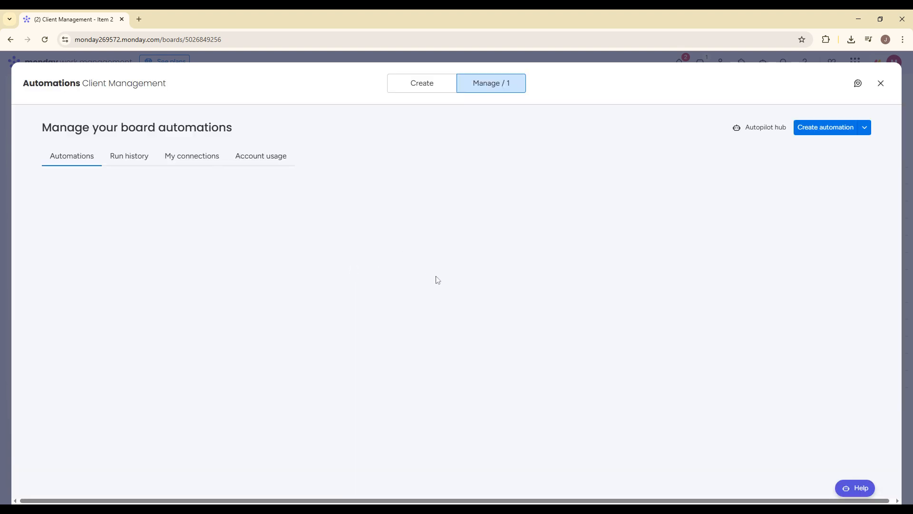
{"action": "left_click", "coordinate": [881, 84]}
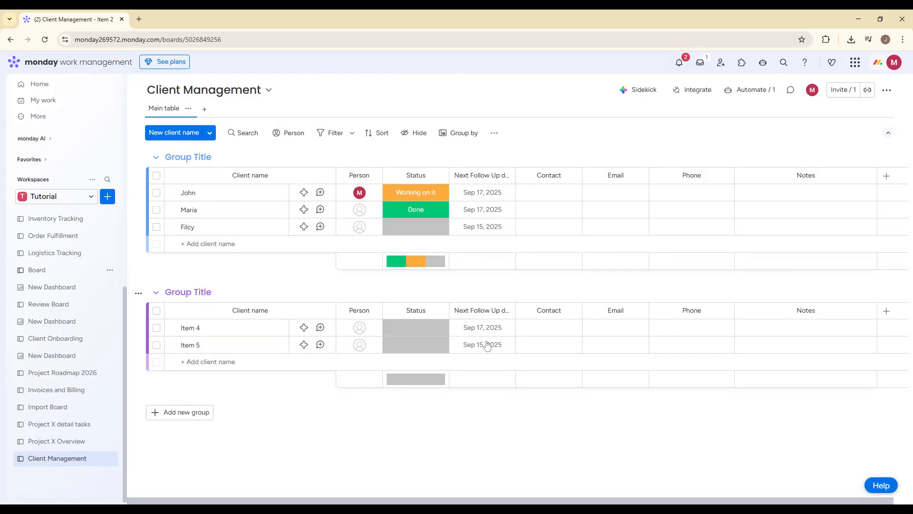
Add a Calendar view and a Kanban view to the Client Management board.
{"action": "left_click", "coordinate": [208, 111]}
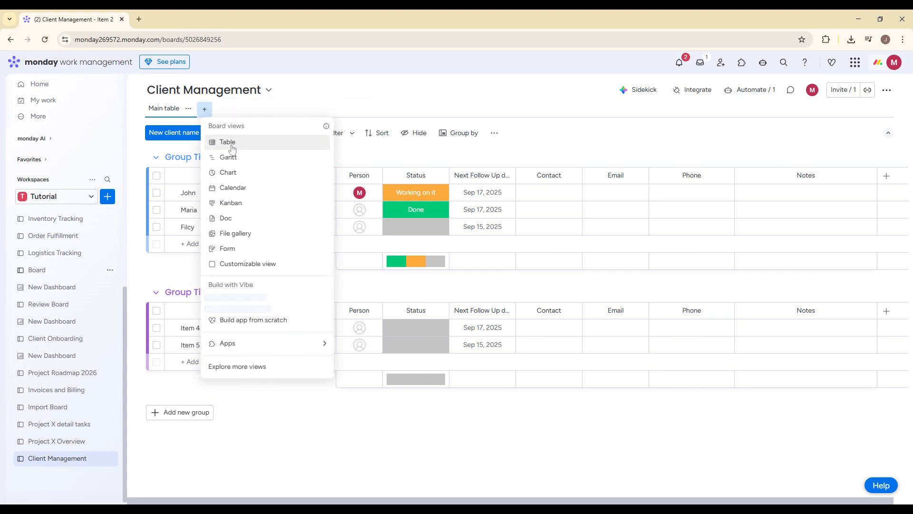
{"action": "left_click", "coordinate": [236, 186]}
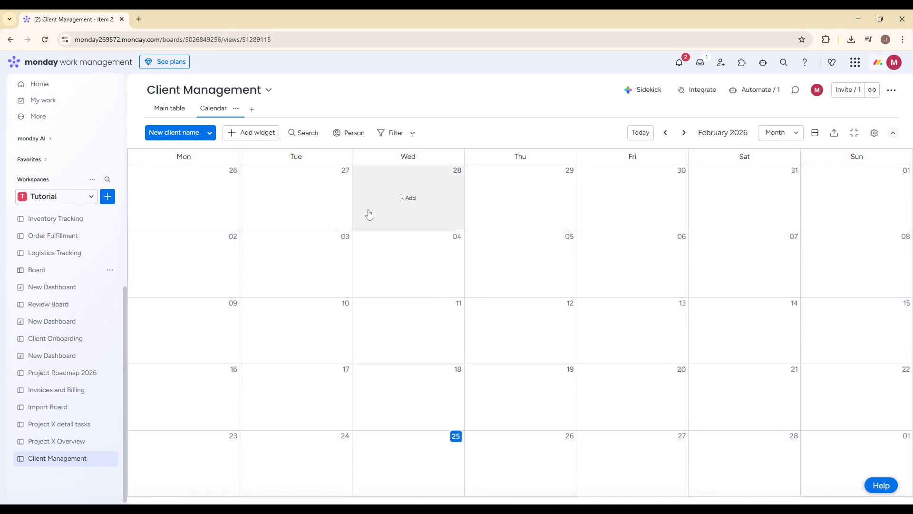
{"action": "left_click", "coordinate": [251, 110]}
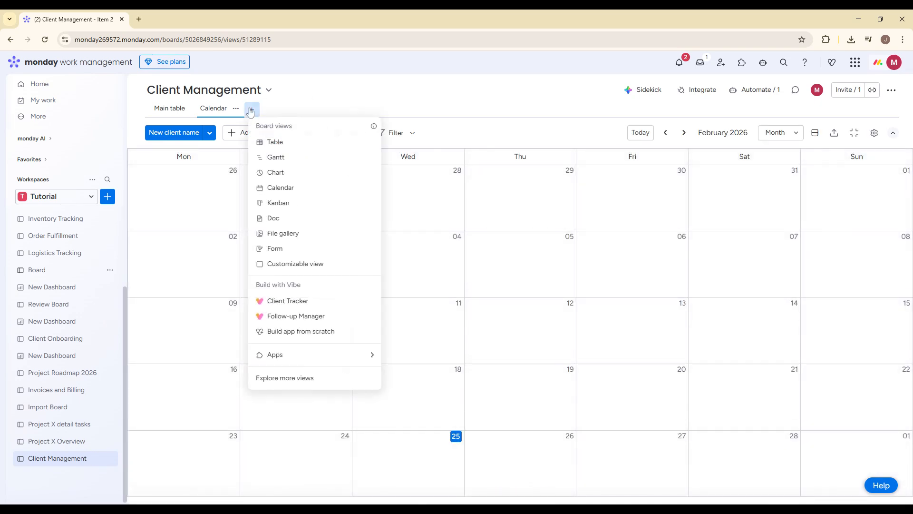
{"action": "left_click", "coordinate": [288, 188]}
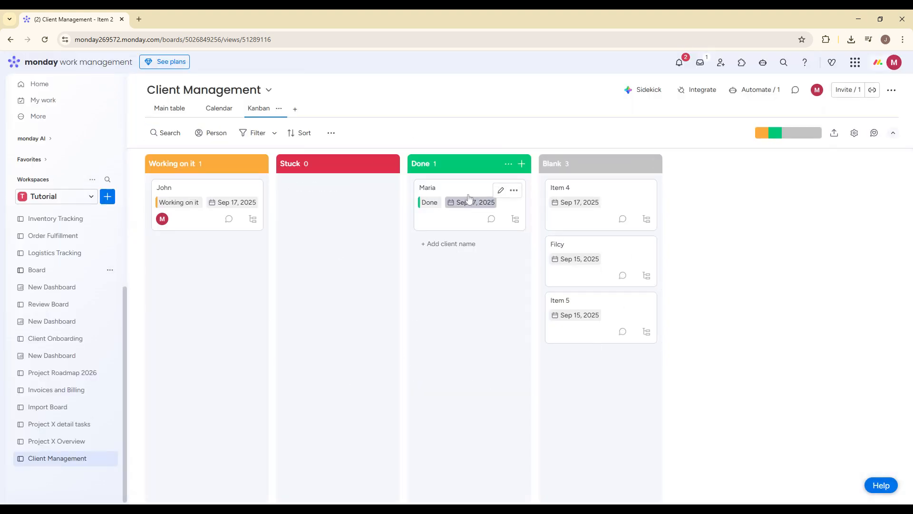
Drop the Done client's card back into the Done column of the Kanban view and return to the Main table.
{"action": "mouse_move", "coordinate": [471, 191]}
{"action": "left_mouse_down"}
{"action": "mouse_move", "coordinate": [339, 191]}
{"action": "mouse_move", "coordinate": [485, 200]}
{"action": "left_mouse_up"}
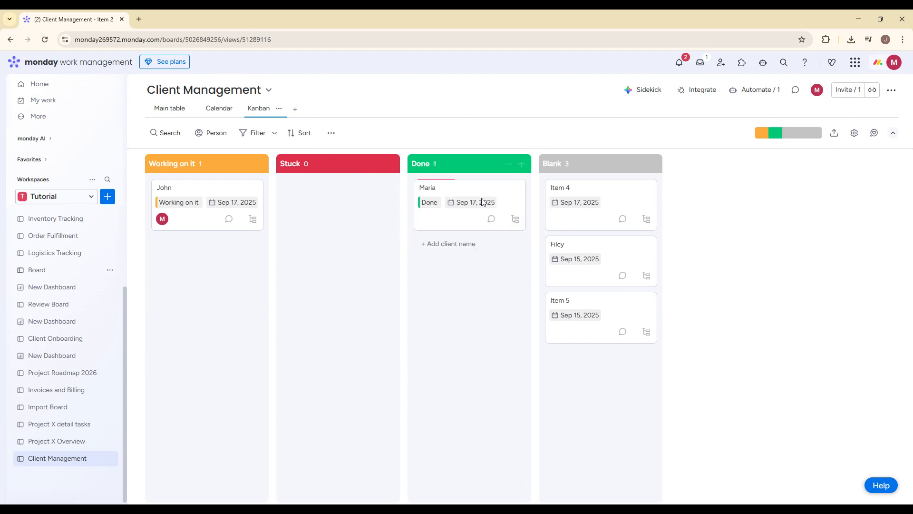
{"action": "left_click", "coordinate": [294, 109]}
{"action": "left_click", "coordinate": [167, 109]}
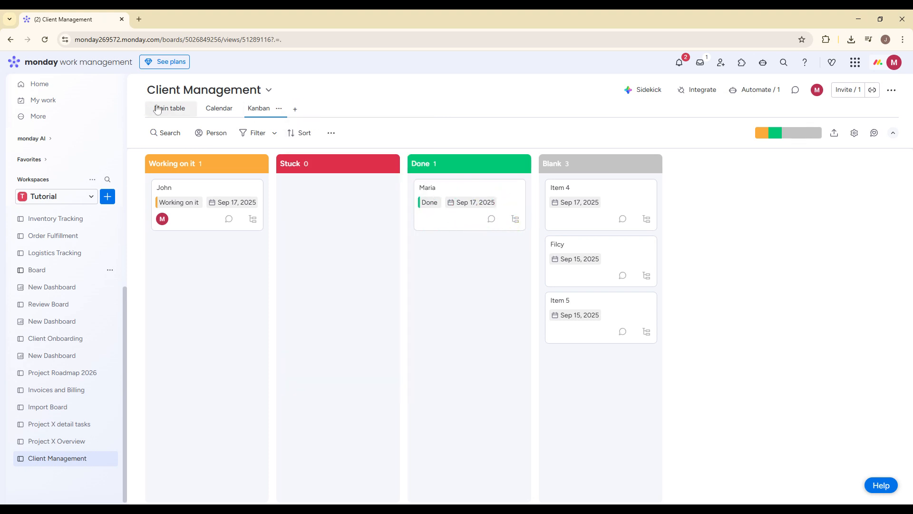
View the work management invitation form and the first client's person assignment options, closing both without changes.
{"action": "left_click", "coordinate": [721, 62]}
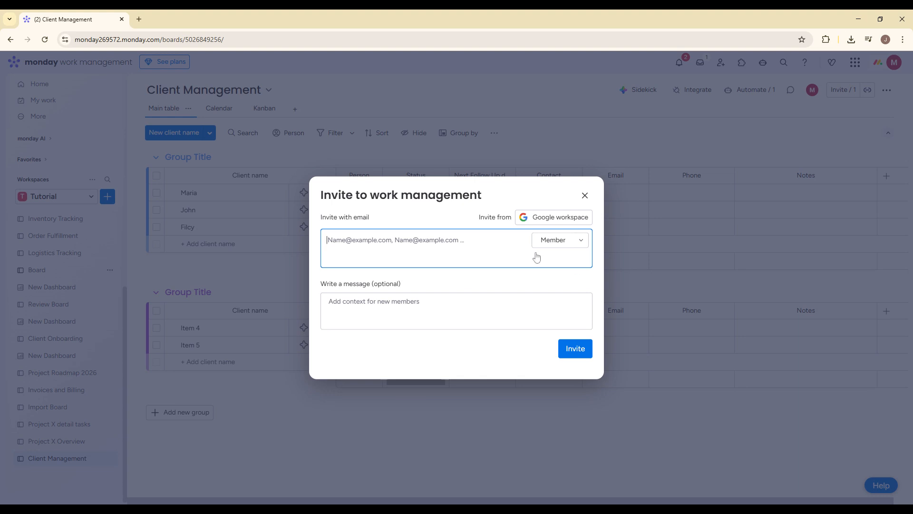
{"action": "left_click", "coordinate": [585, 195]}
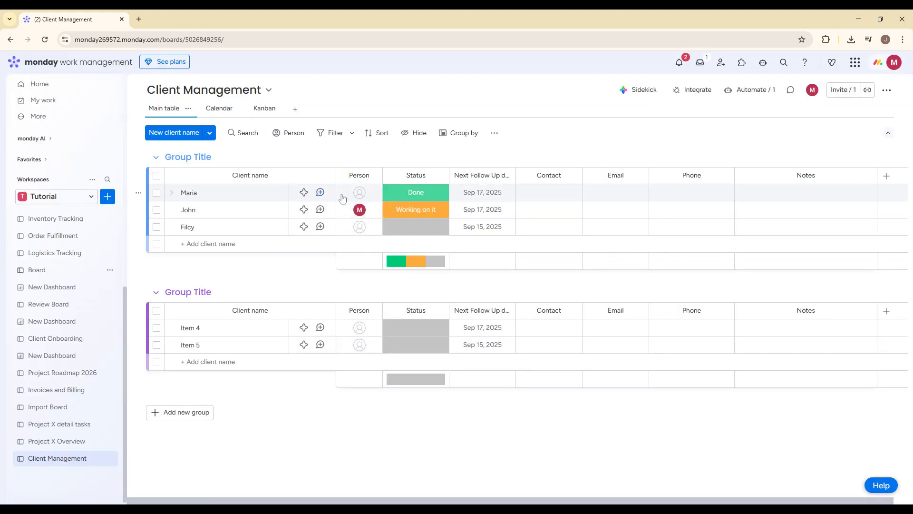
{"action": "left_click", "coordinate": [358, 194]}
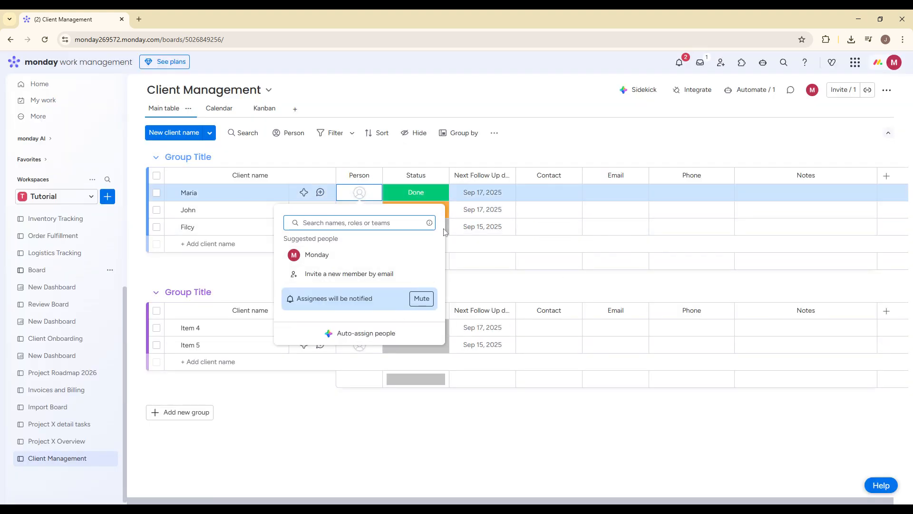
{"action": "left_click", "coordinate": [564, 151]}
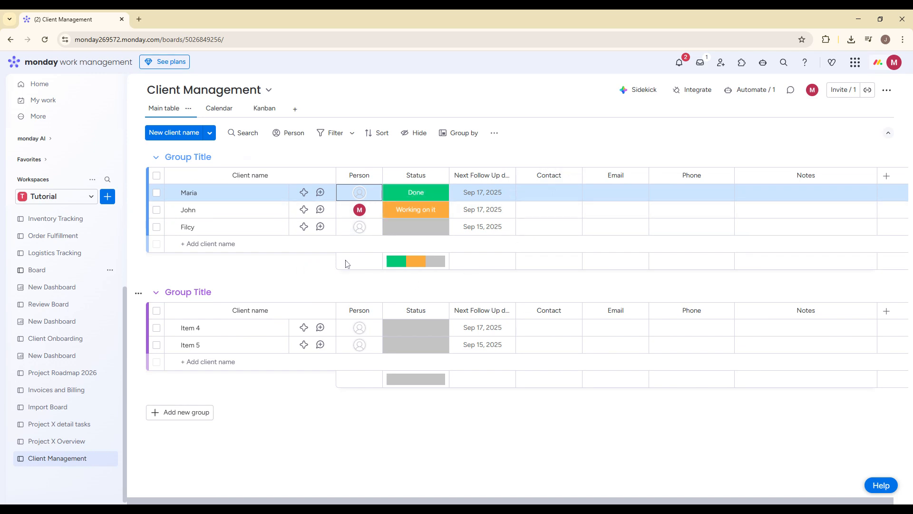